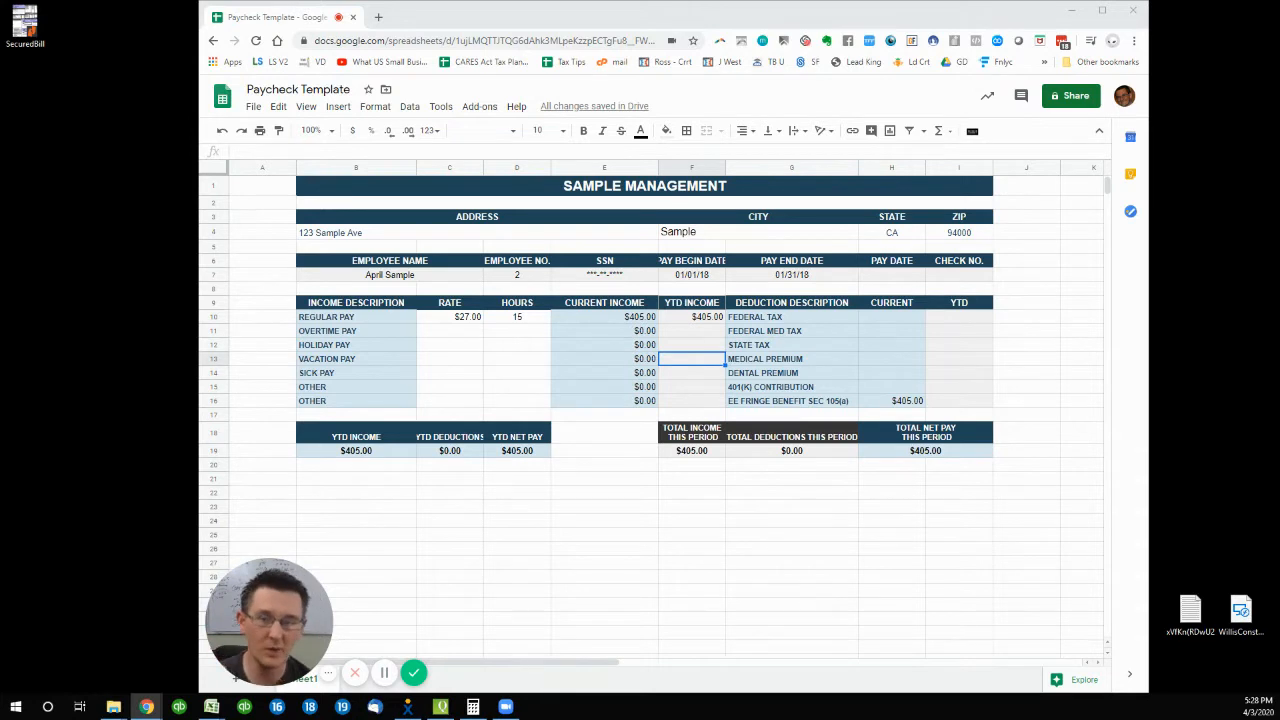
- Review the company, address, employee and pay-date cells, then widen column F for Pay Begin Date
left_click(650, 190)
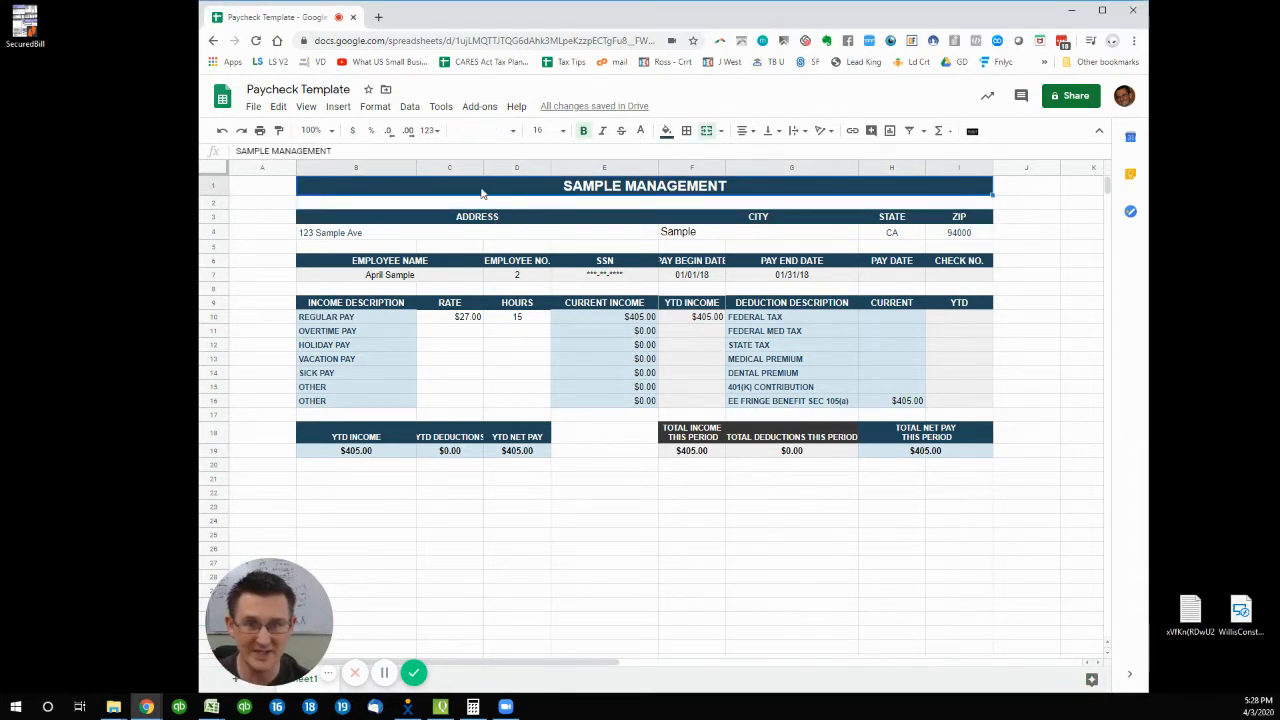
left_click(451, 232)
left_click(790, 230)
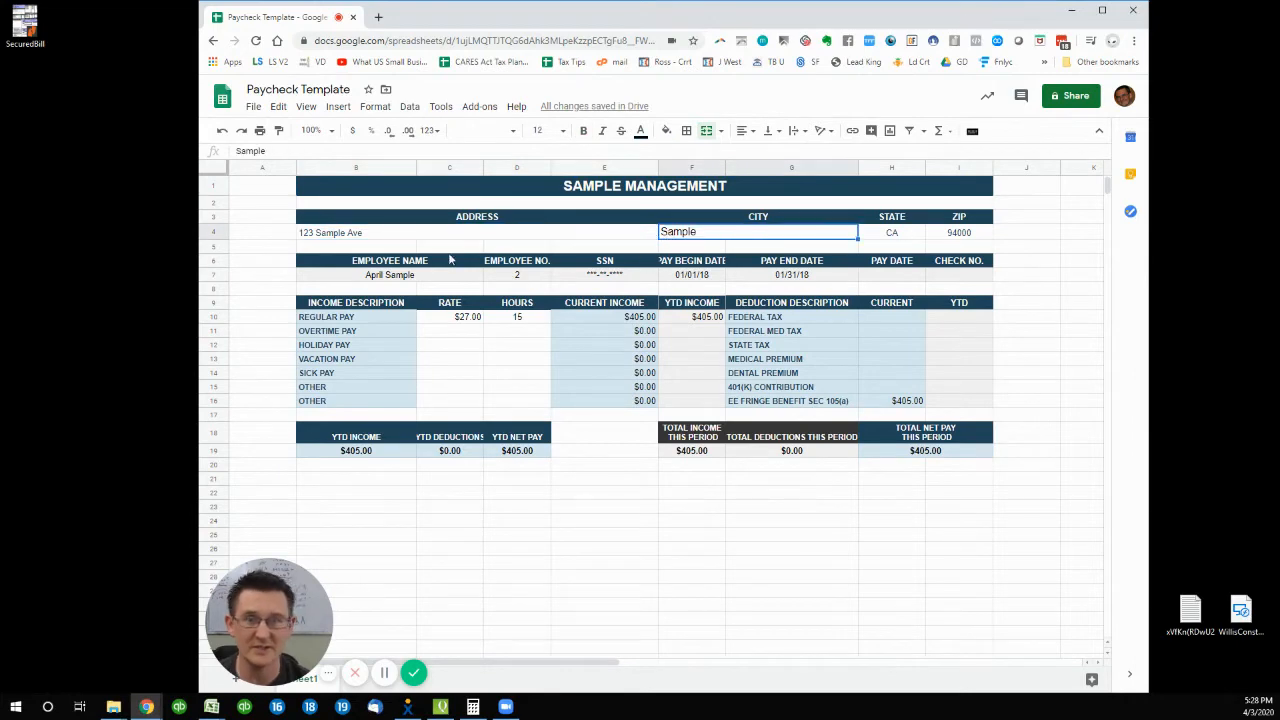
left_click(418, 277)
left_click(617, 280)
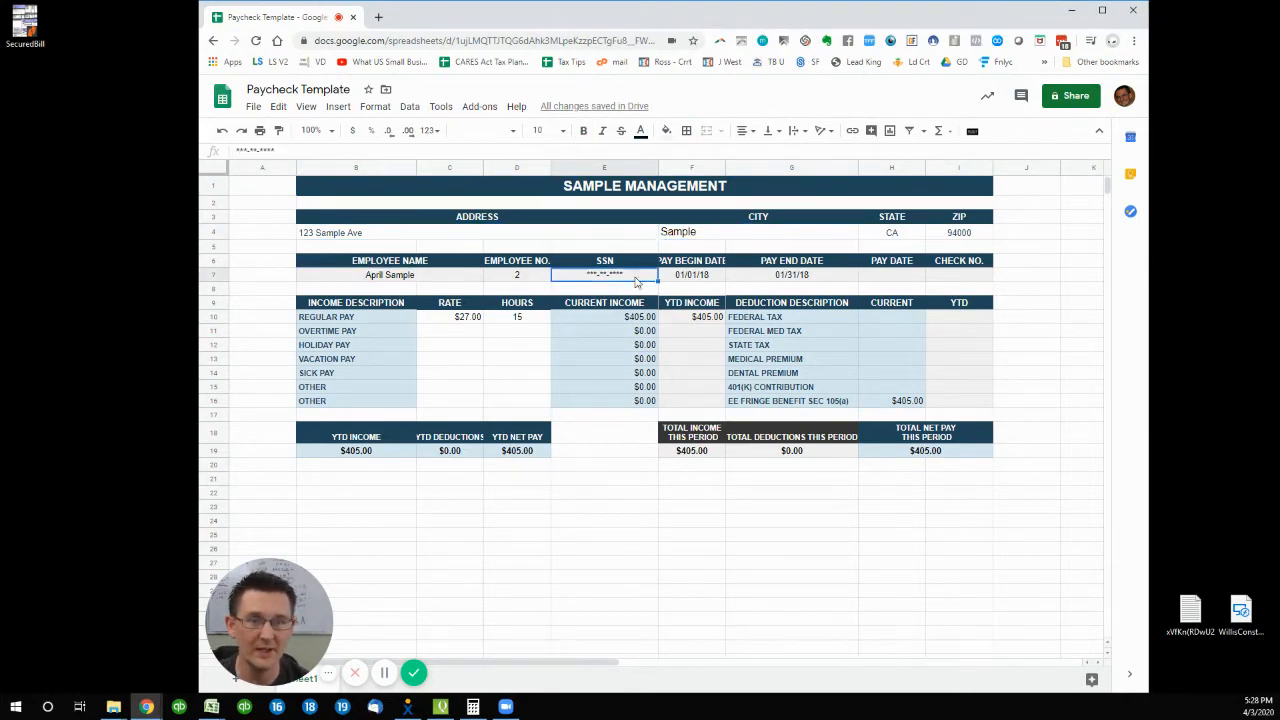
left_click(700, 278)
left_click(781, 277)
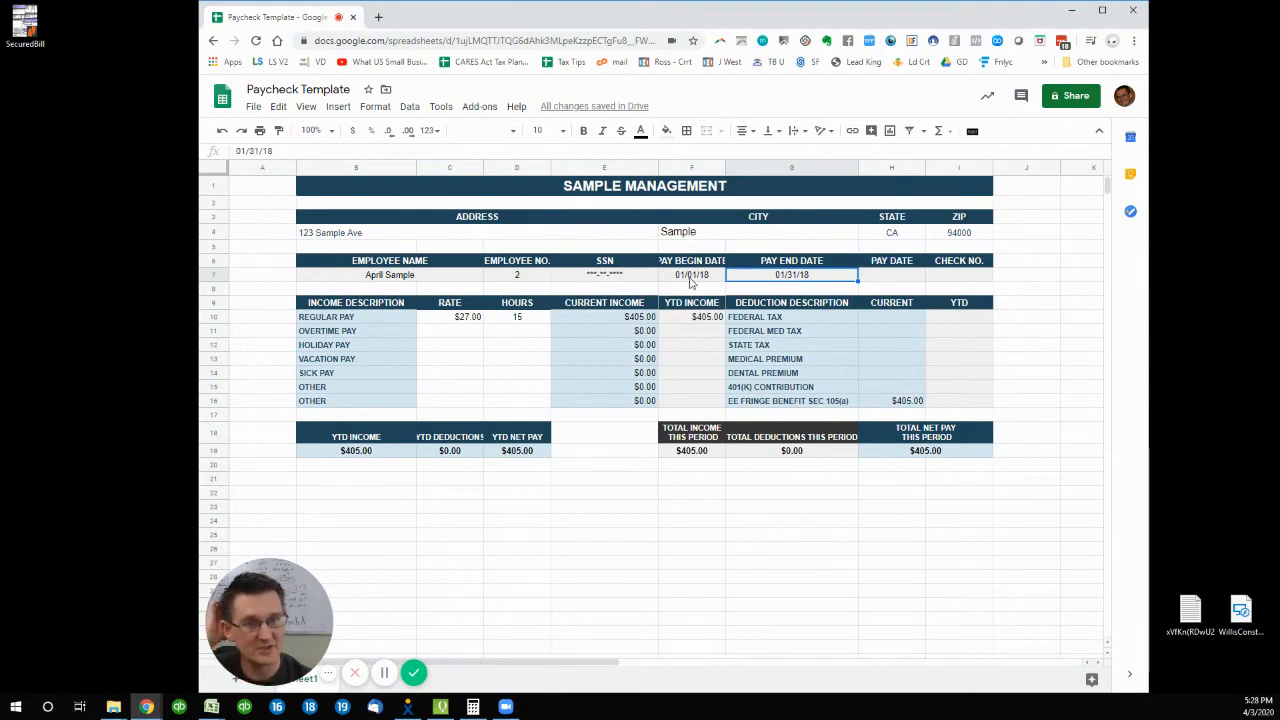
left_click_drag(726, 167, 744, 167)
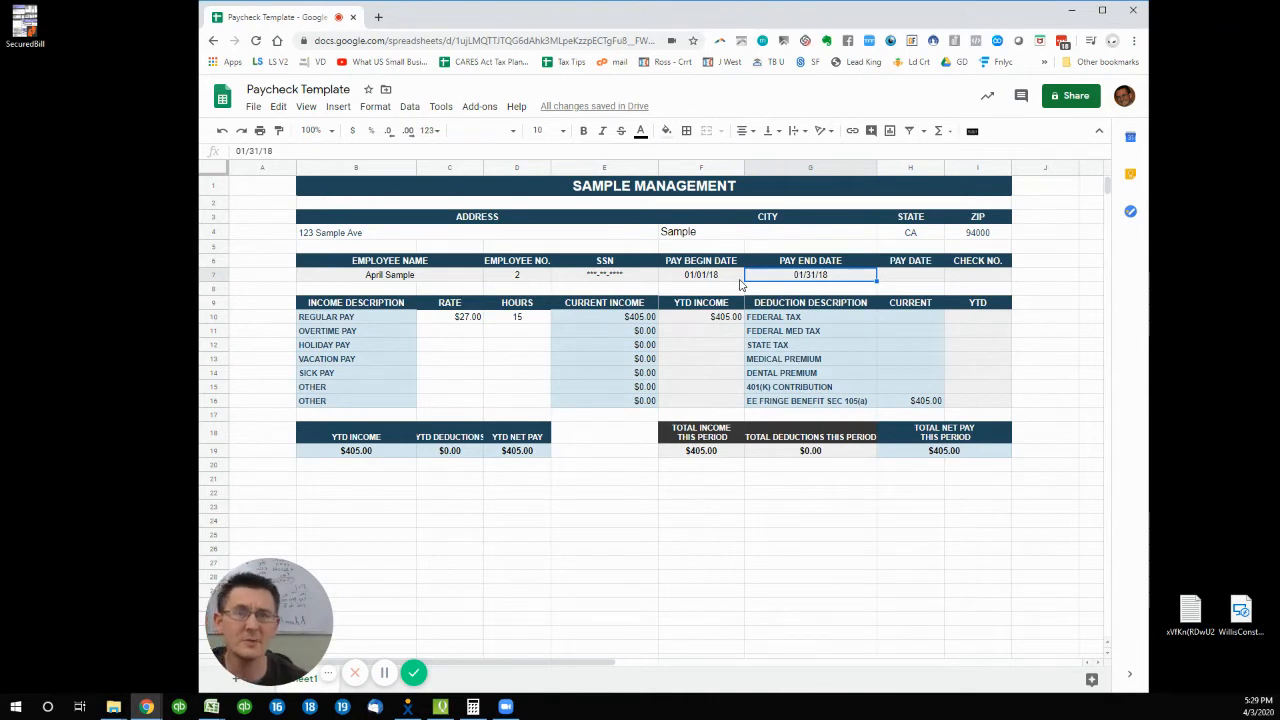
left_click(430, 316)
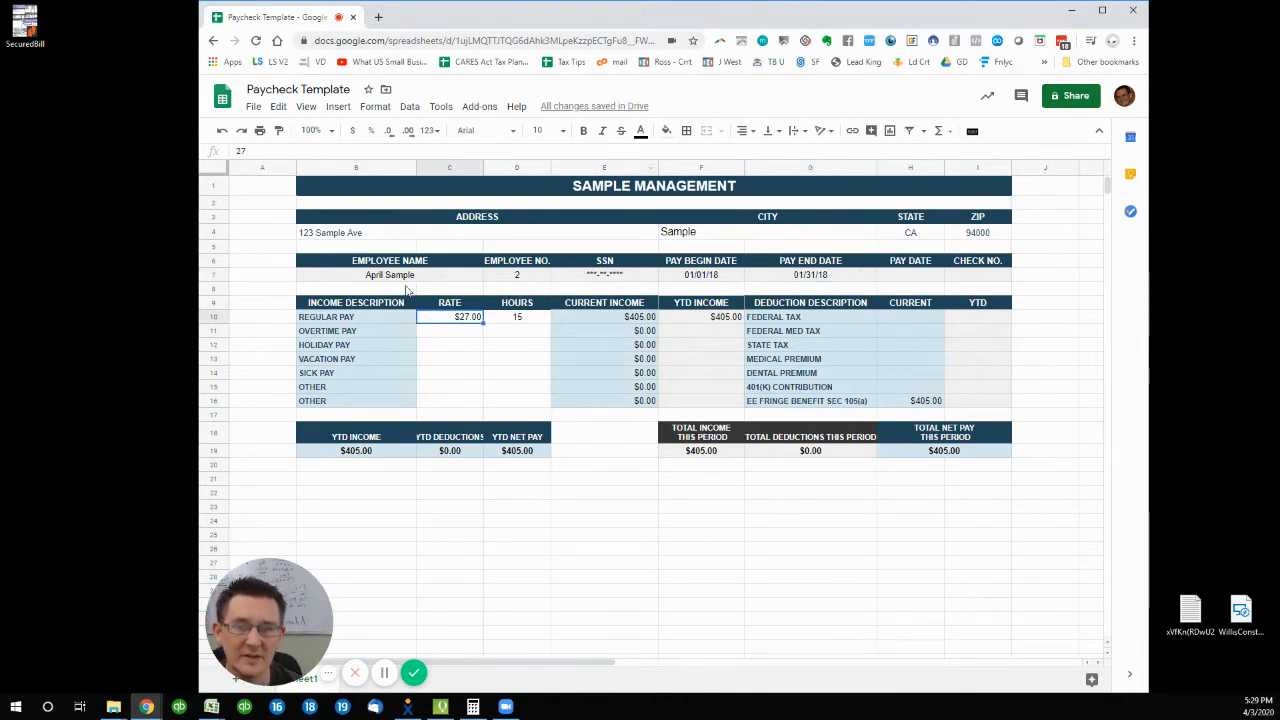
left_click(398, 282)
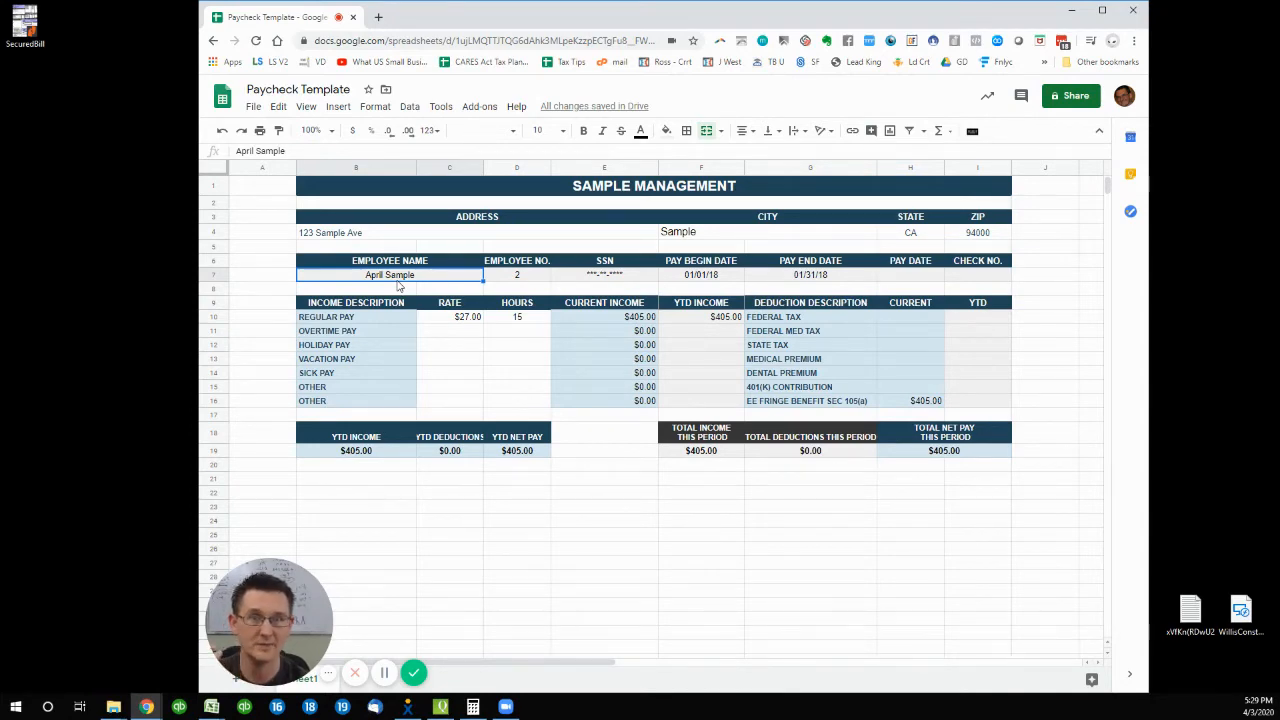
left_click(441, 319)
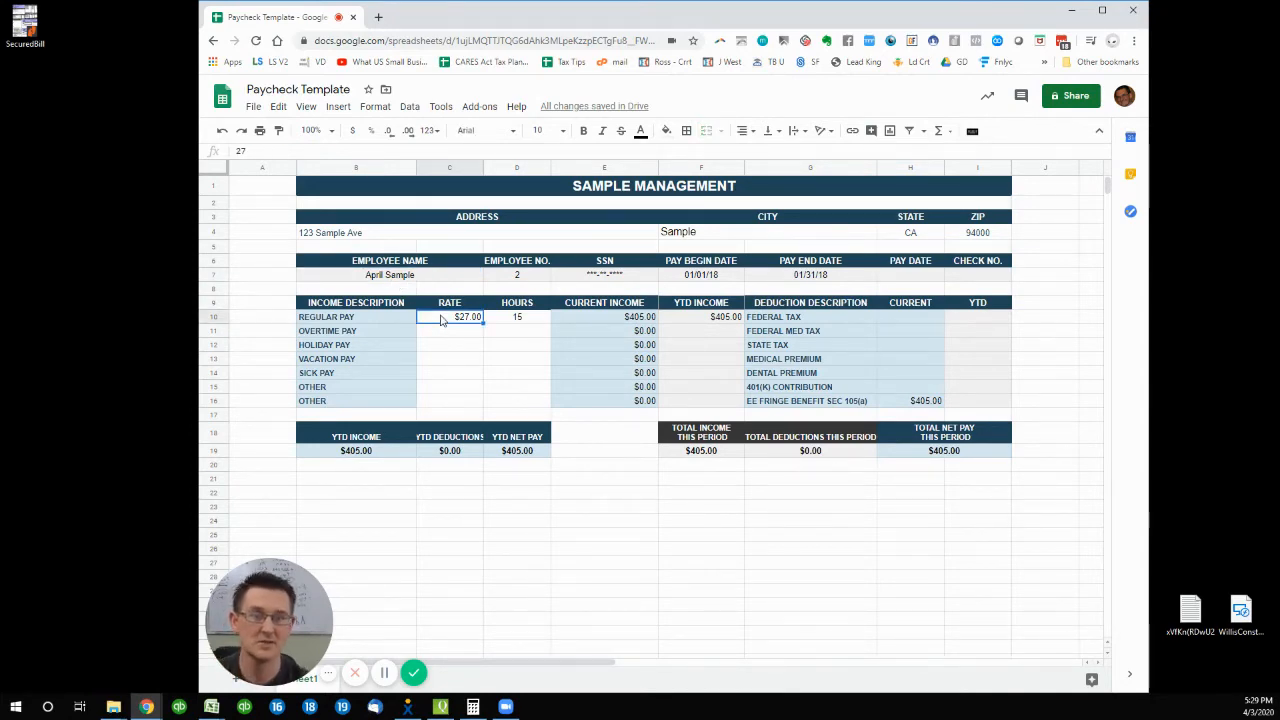
left_click(521, 322)
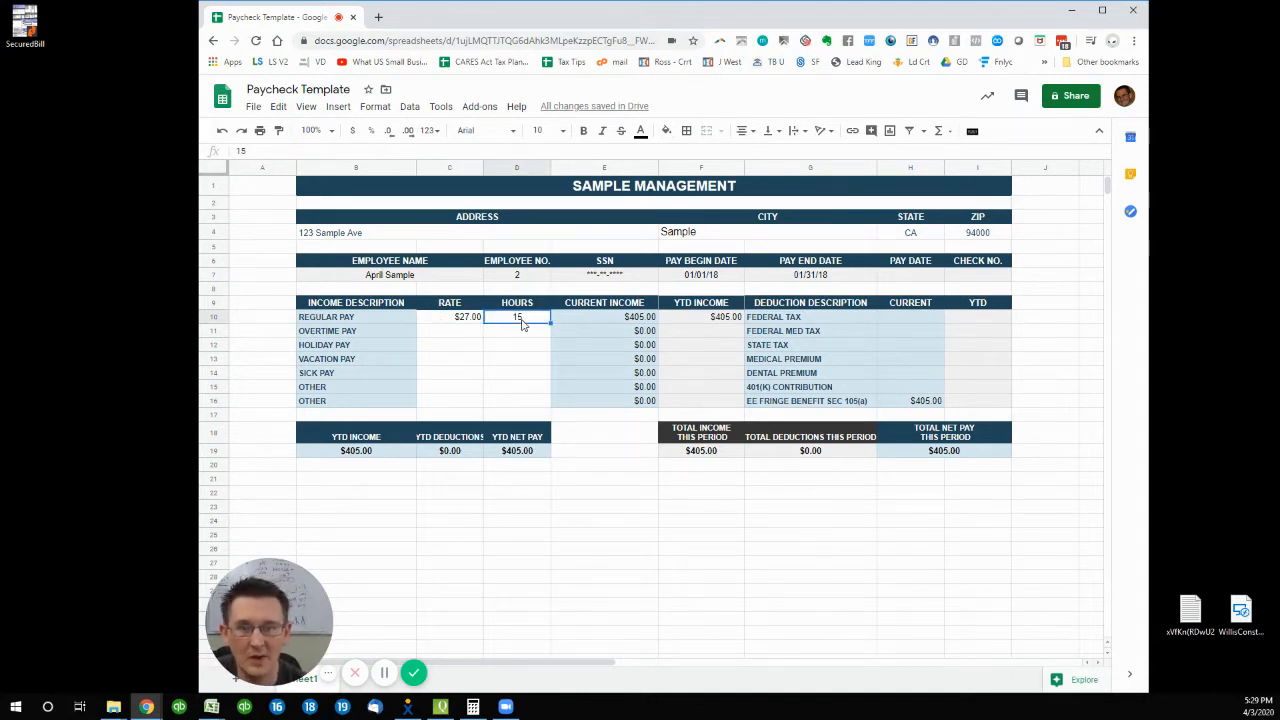
left_click(625, 318)
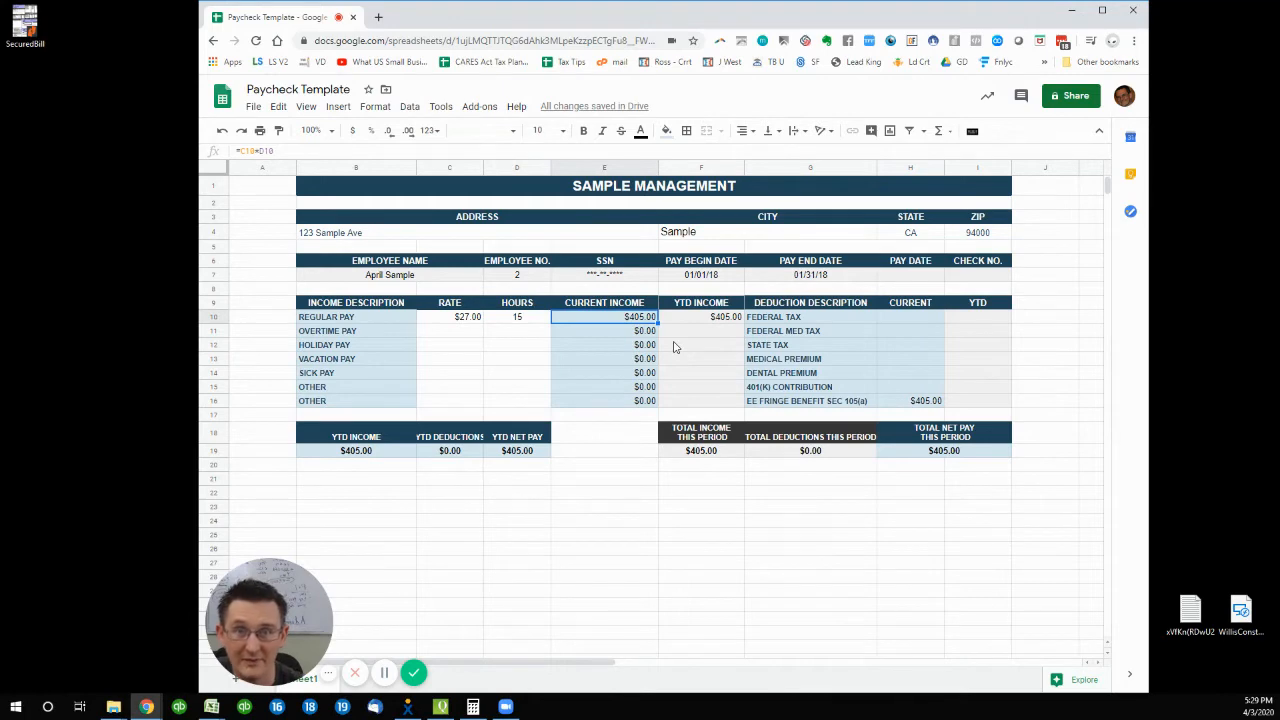
left_click(711, 280)
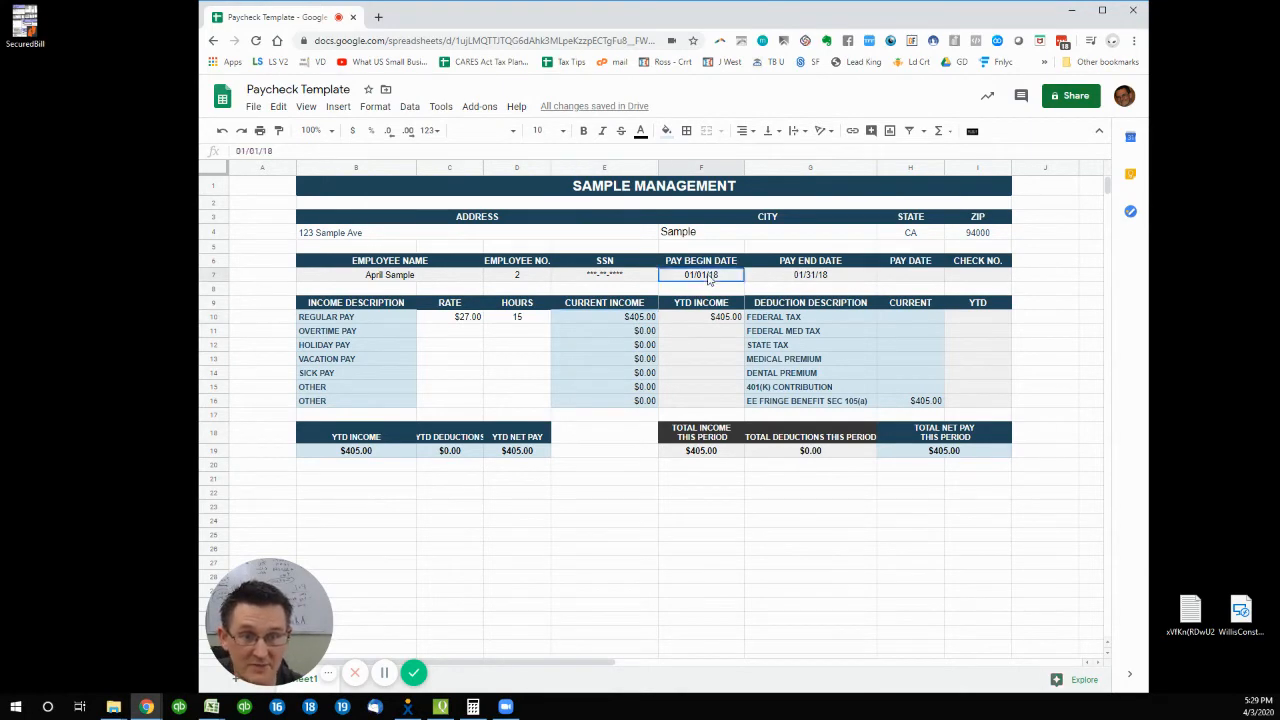
left_click(767, 279)
left_click(714, 281)
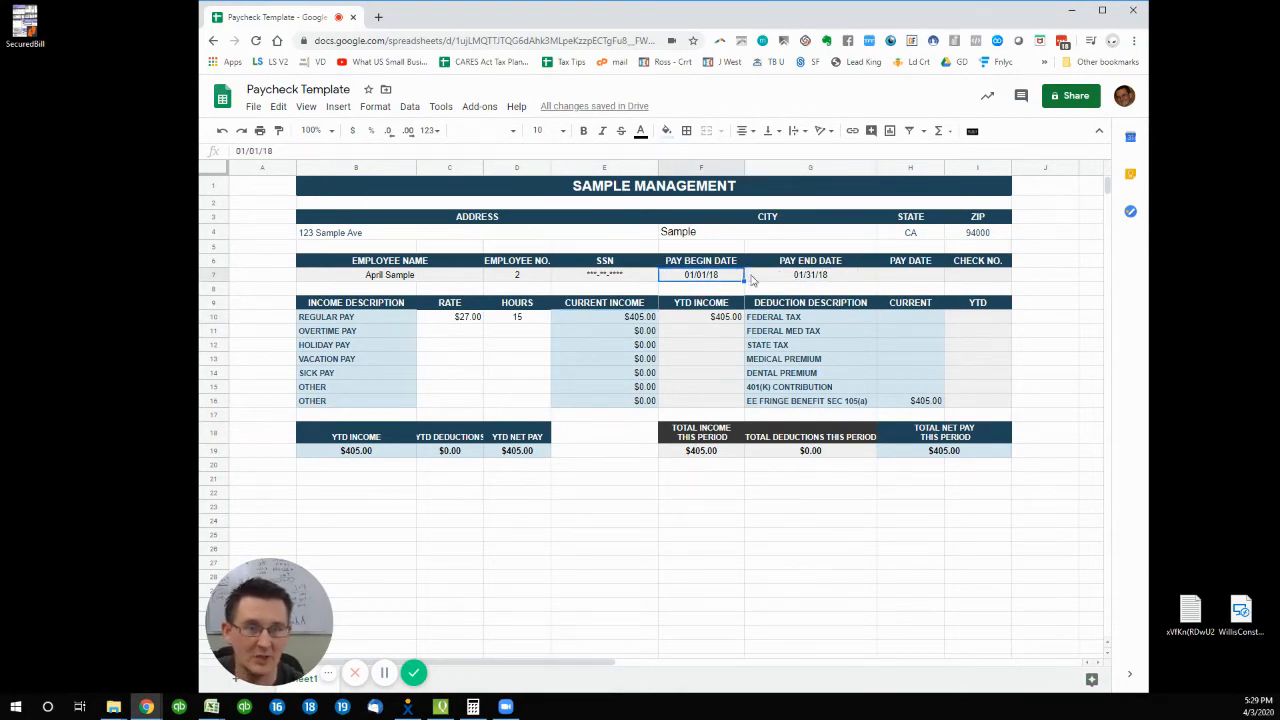
left_click(754, 281)
left_click(717, 281)
left_click(812, 281)
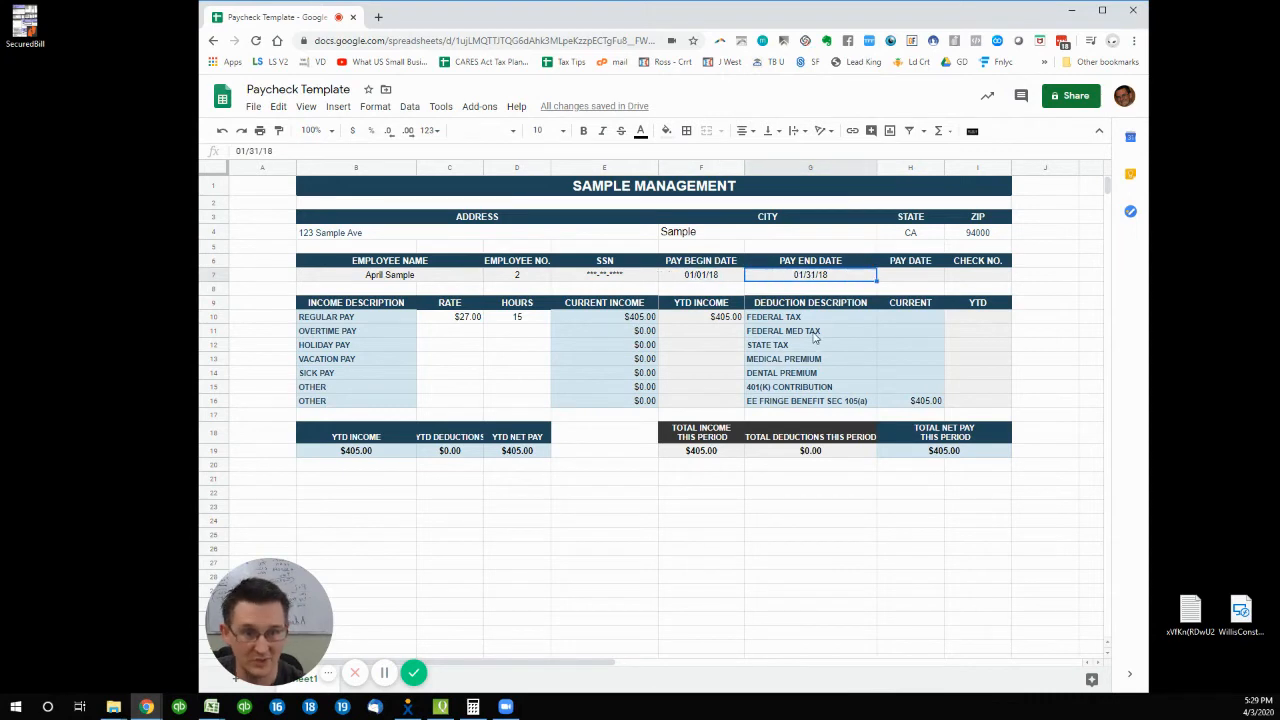
left_click(612, 318)
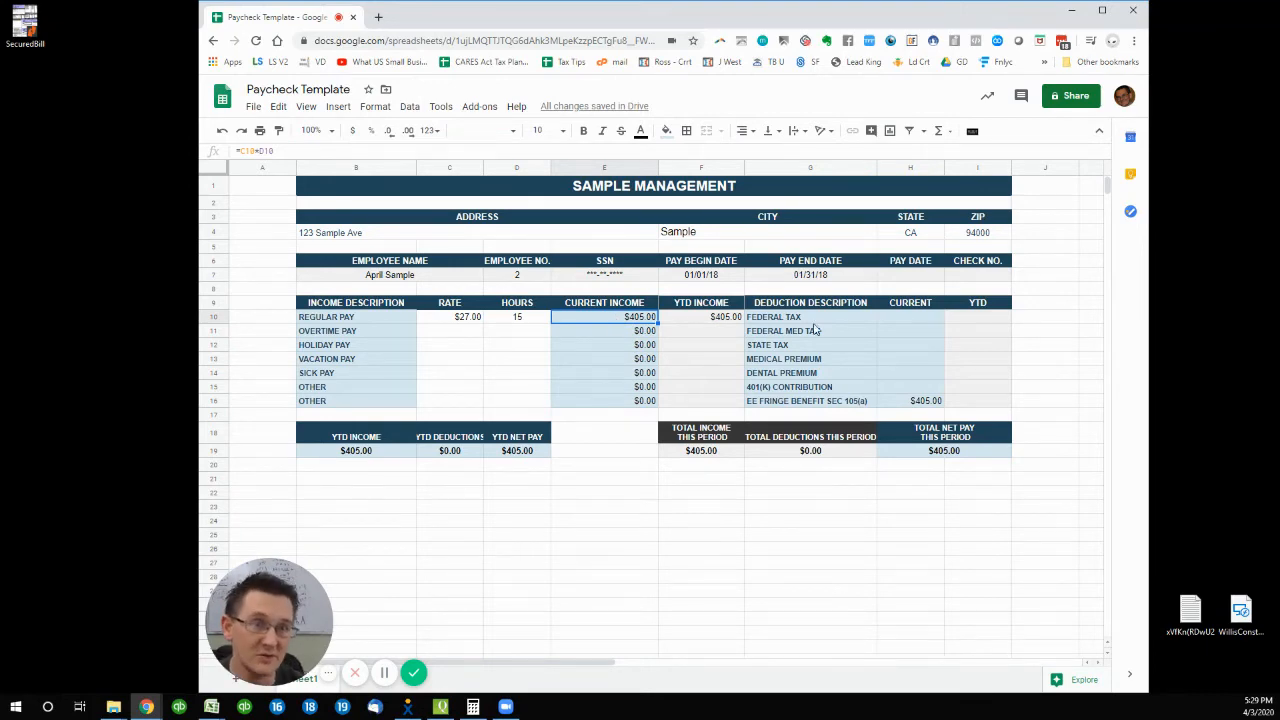
- Enter 0 as the current Federal Tax and Federal Med Tax amounts
left_click(905, 318)
type("0")
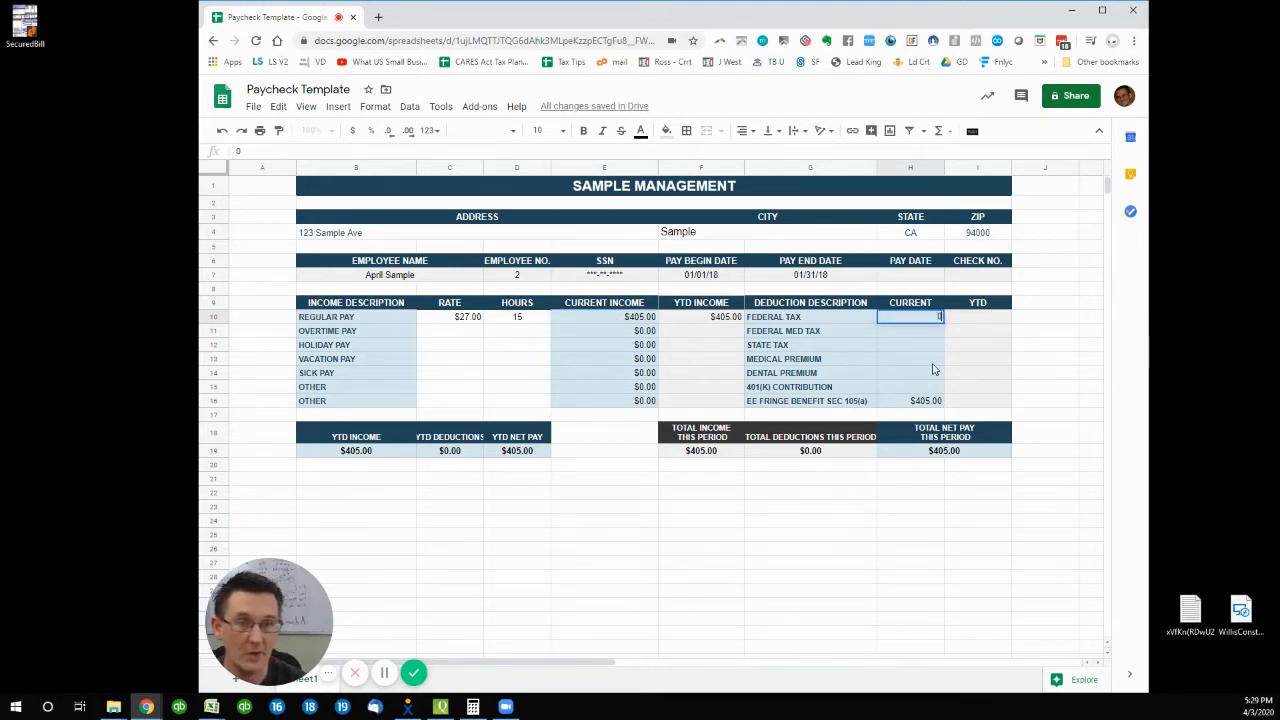
key("Tab")
key("Return")
type("0")
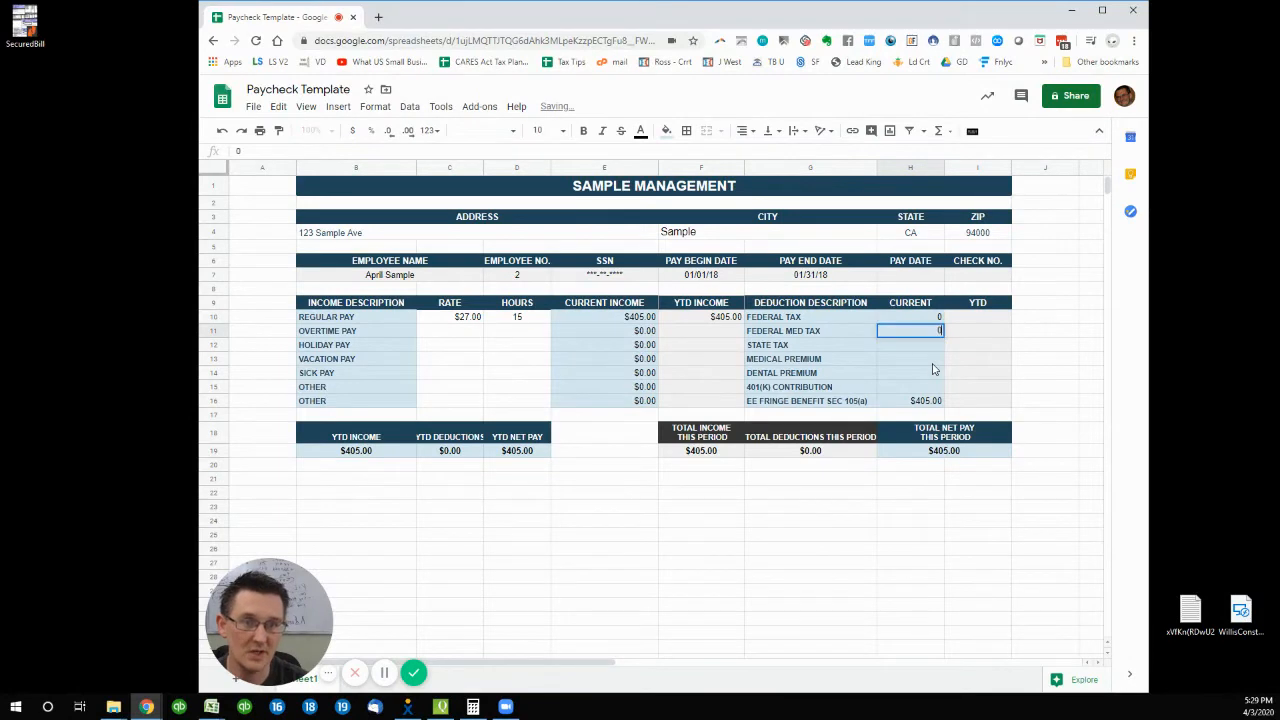
key("Return")
- Enter 0 as the current State Tax, Medical Premium and 401(K) Contribution amounts
type("0")
key("Return")
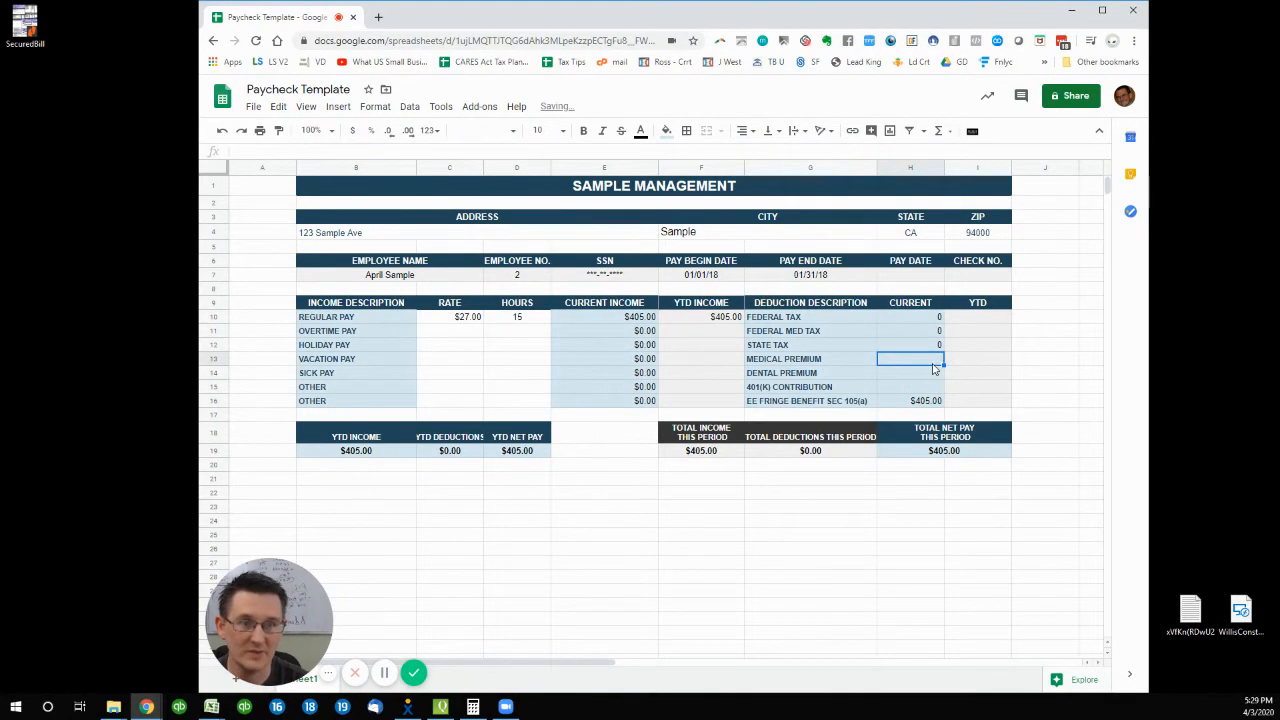
type("0")
key("Return")
key("Return")
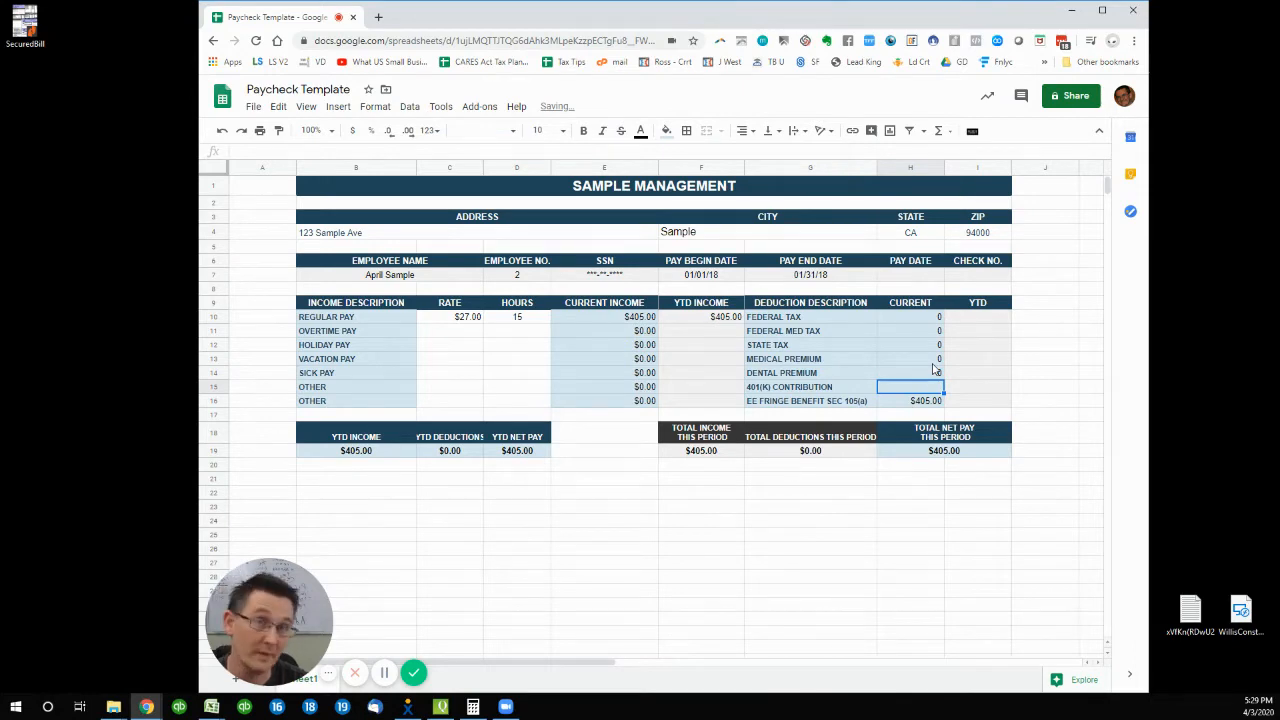
type("0")
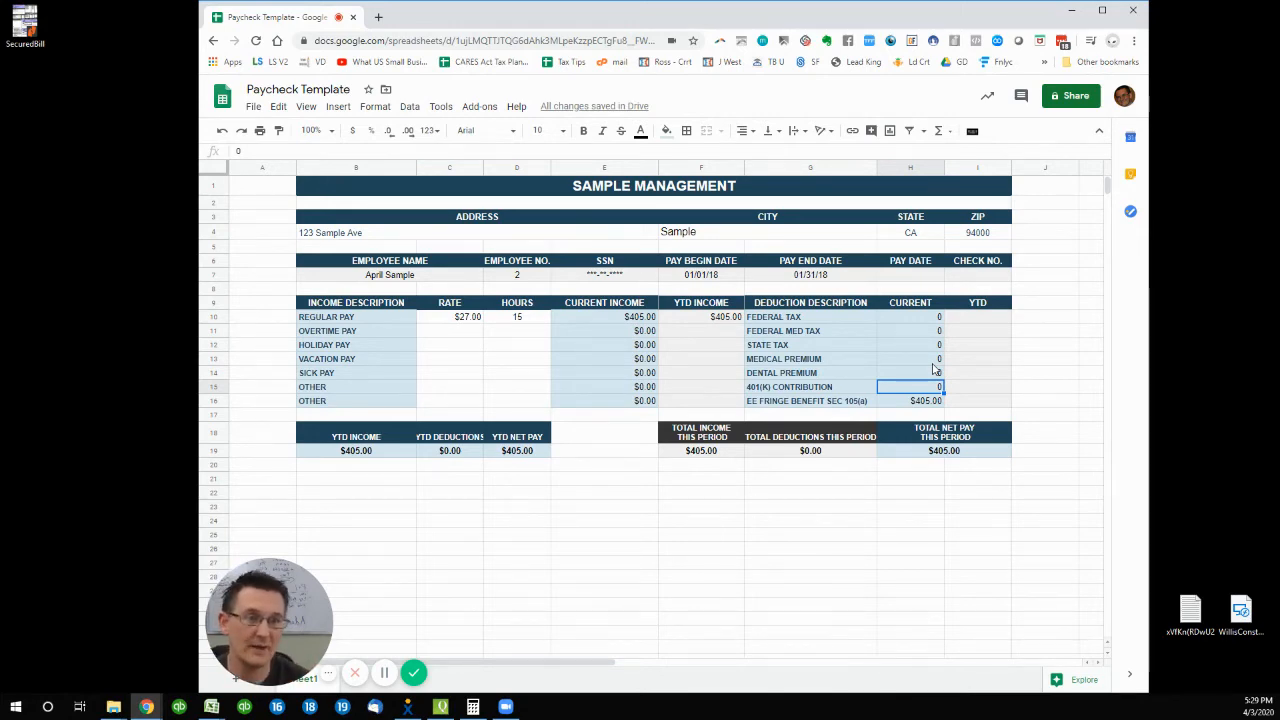
key("Down")
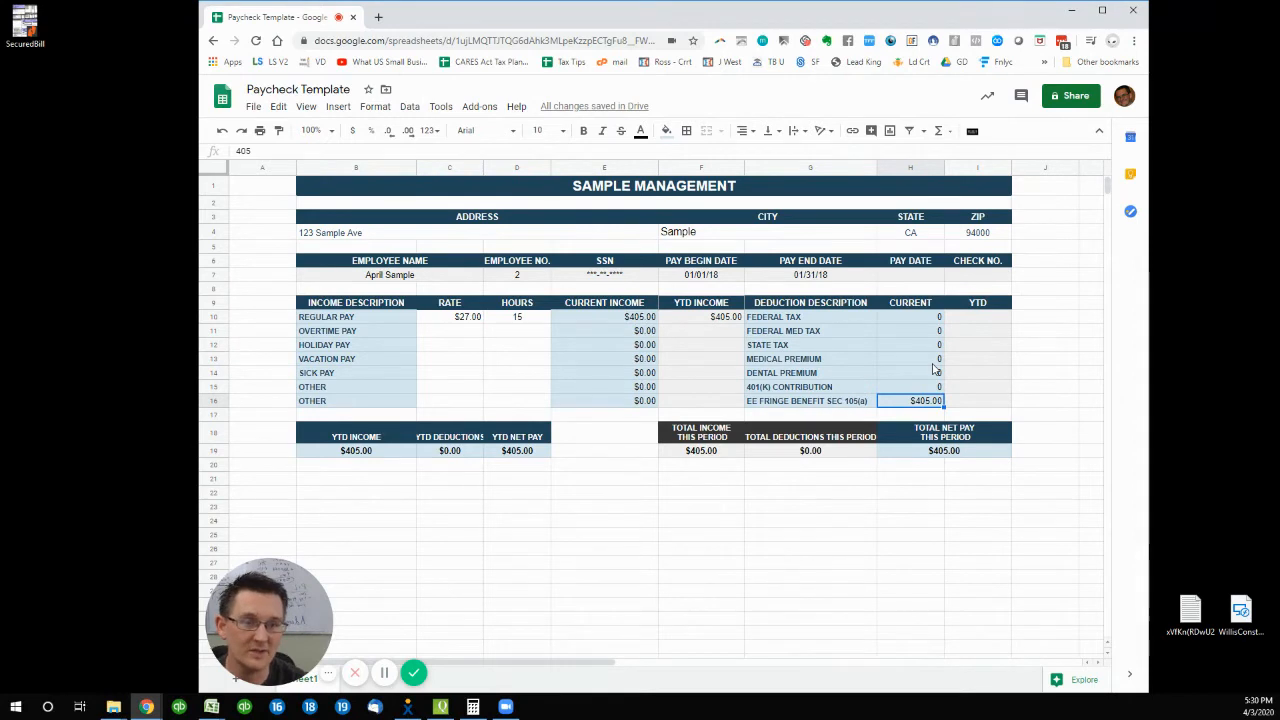
key("Left")
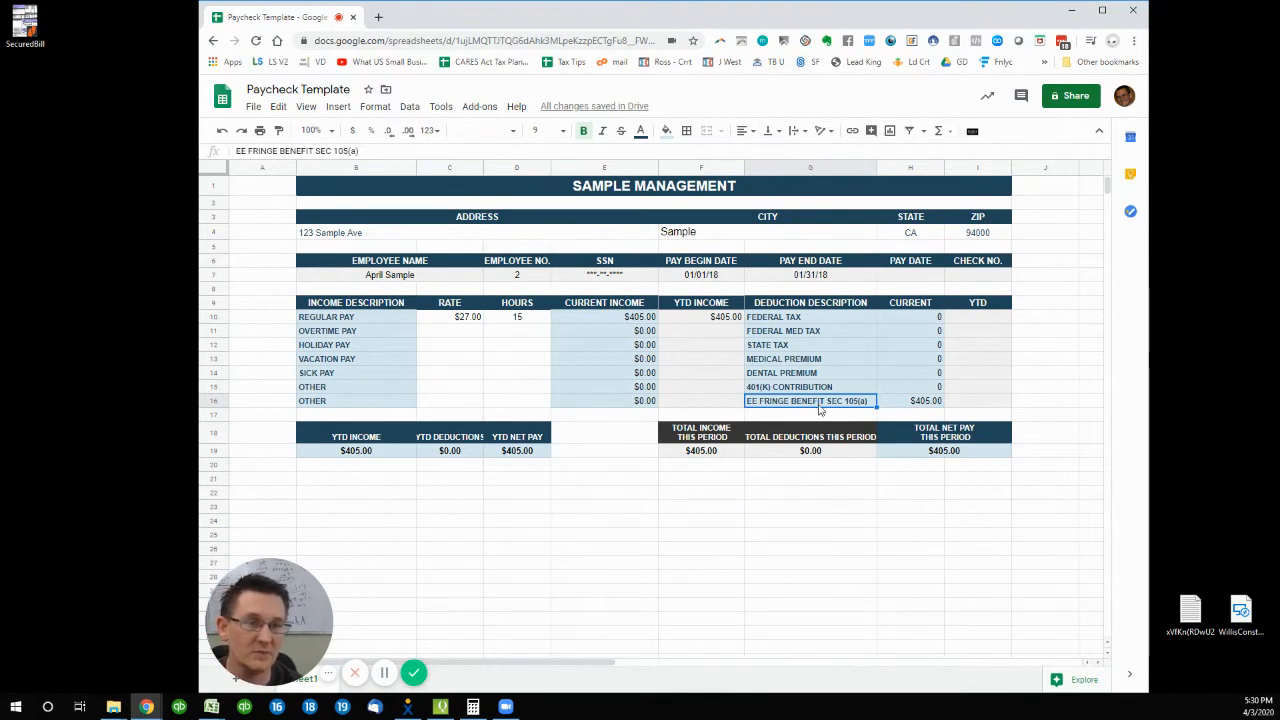
left_click(922, 404)
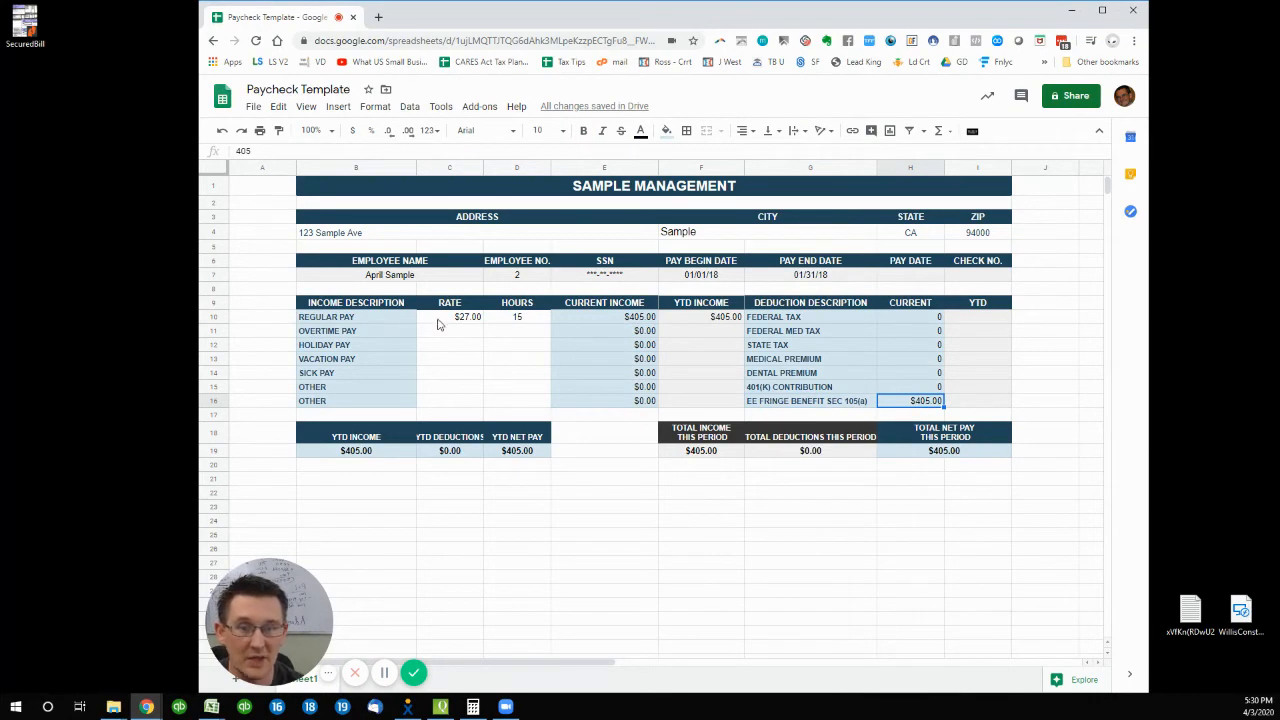
left_click(620, 320)
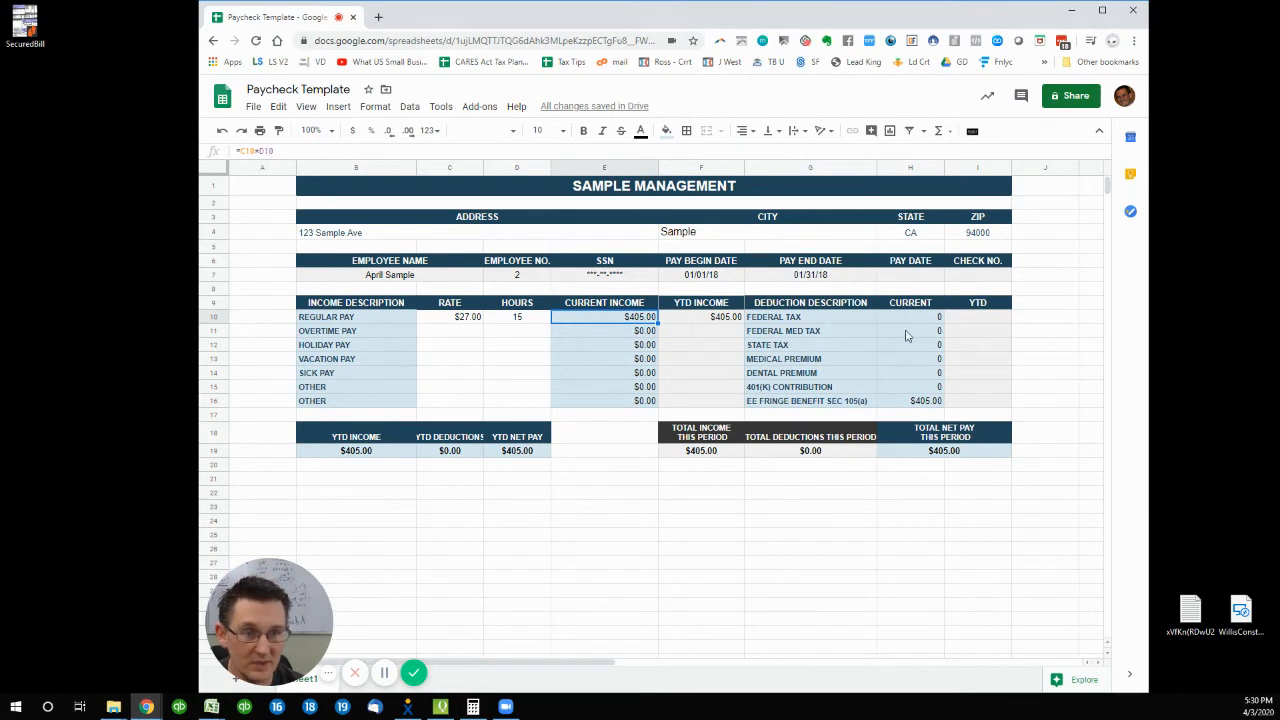
left_click(912, 405)
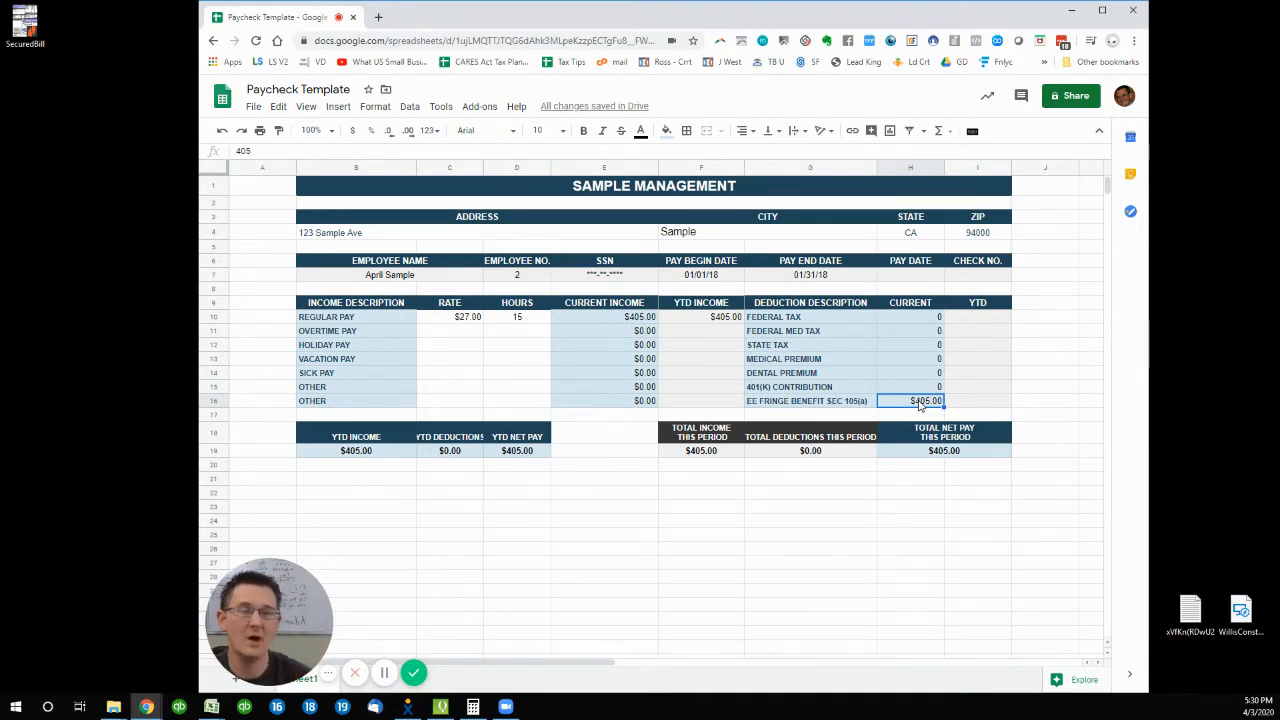
left_click(450, 318)
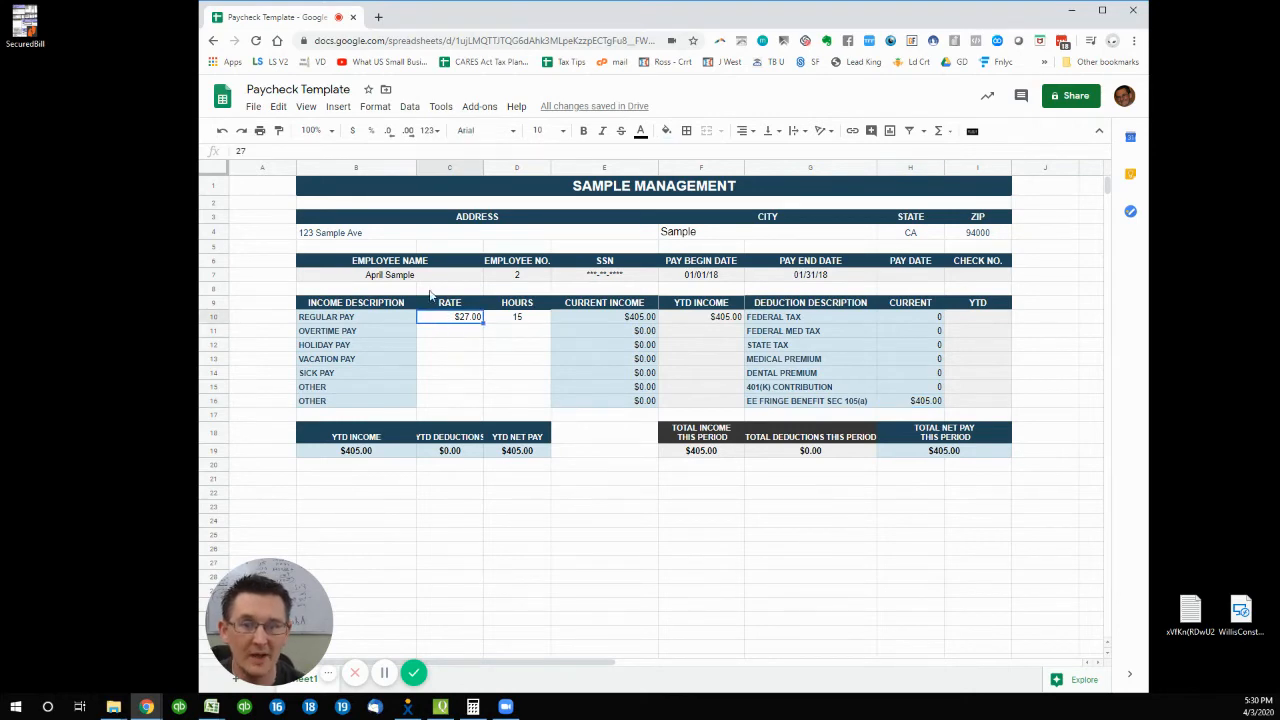
left_click(396, 280)
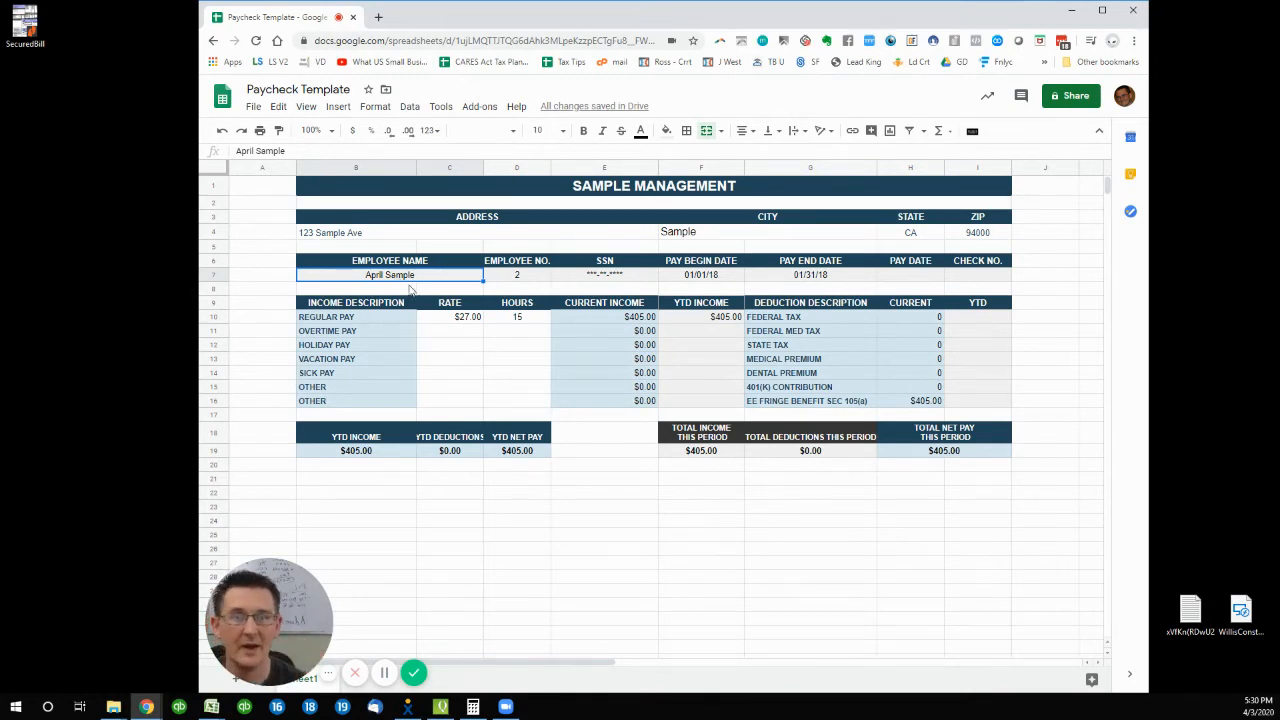
- Set the regular pay rate in C10 to $12.00 and check the $180.00 income total
left_click(428, 318)
type("12")
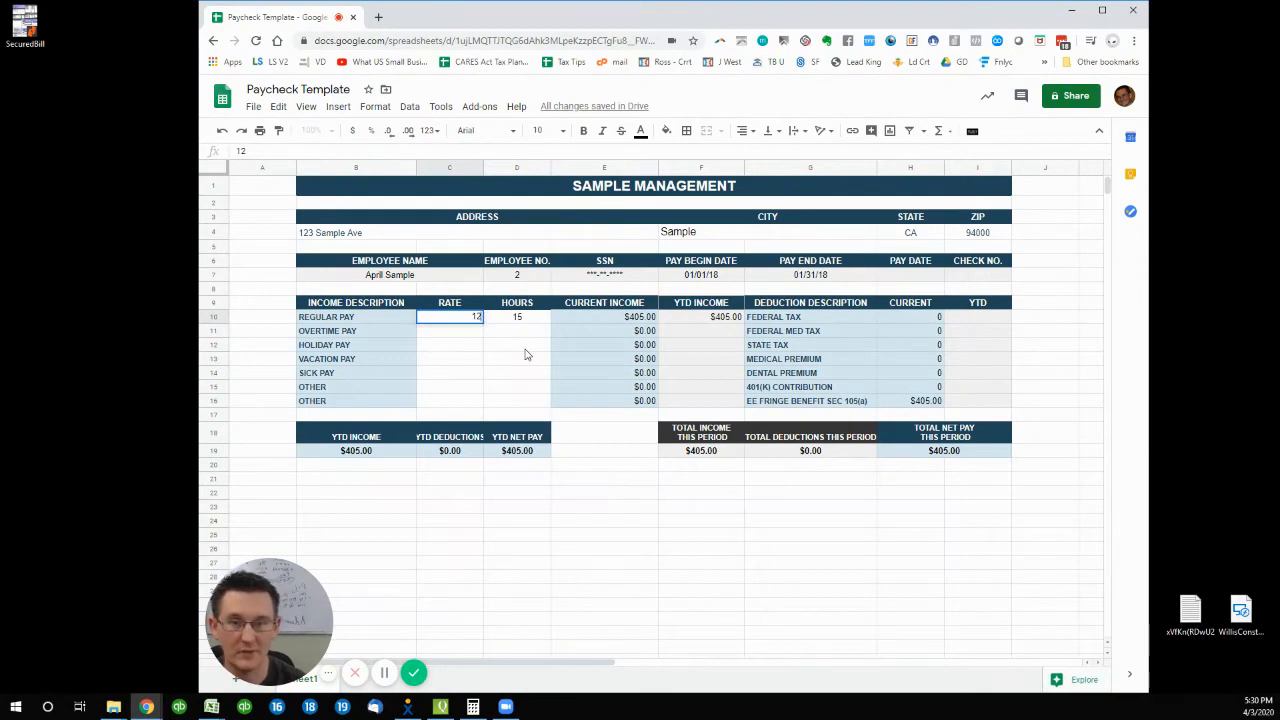
key("Tab")
key("Tab")
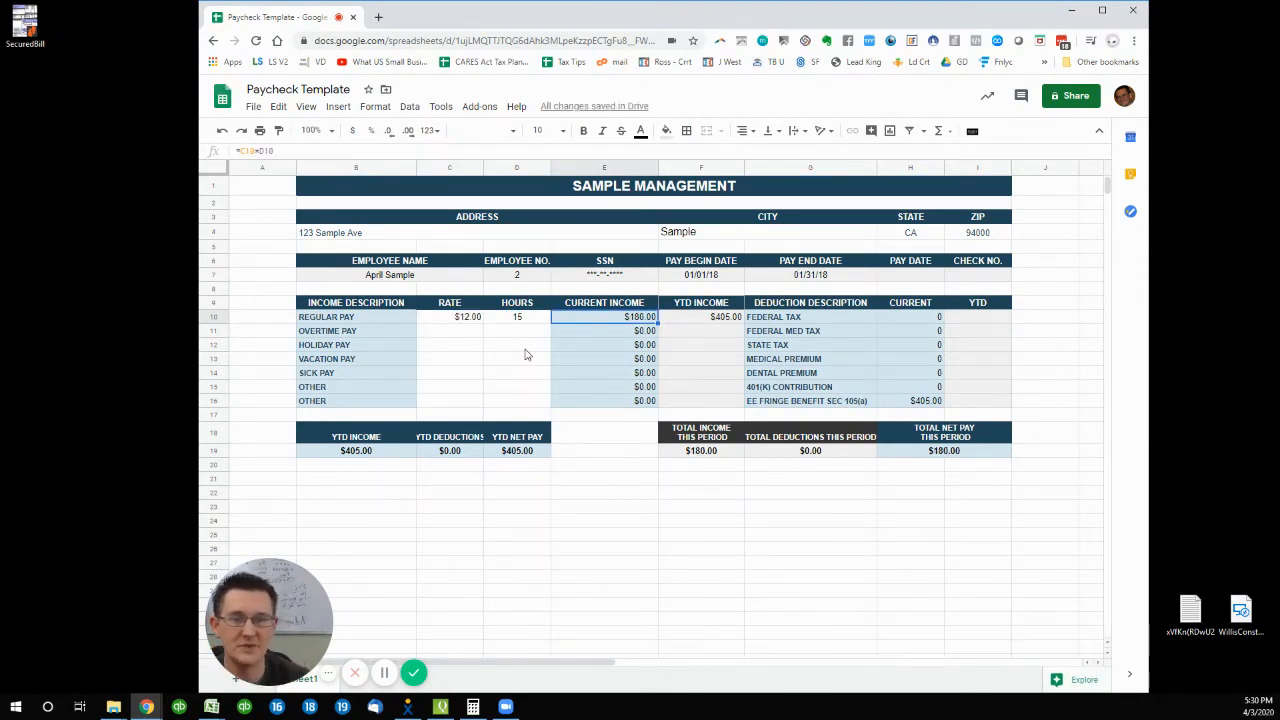
key("Tab")
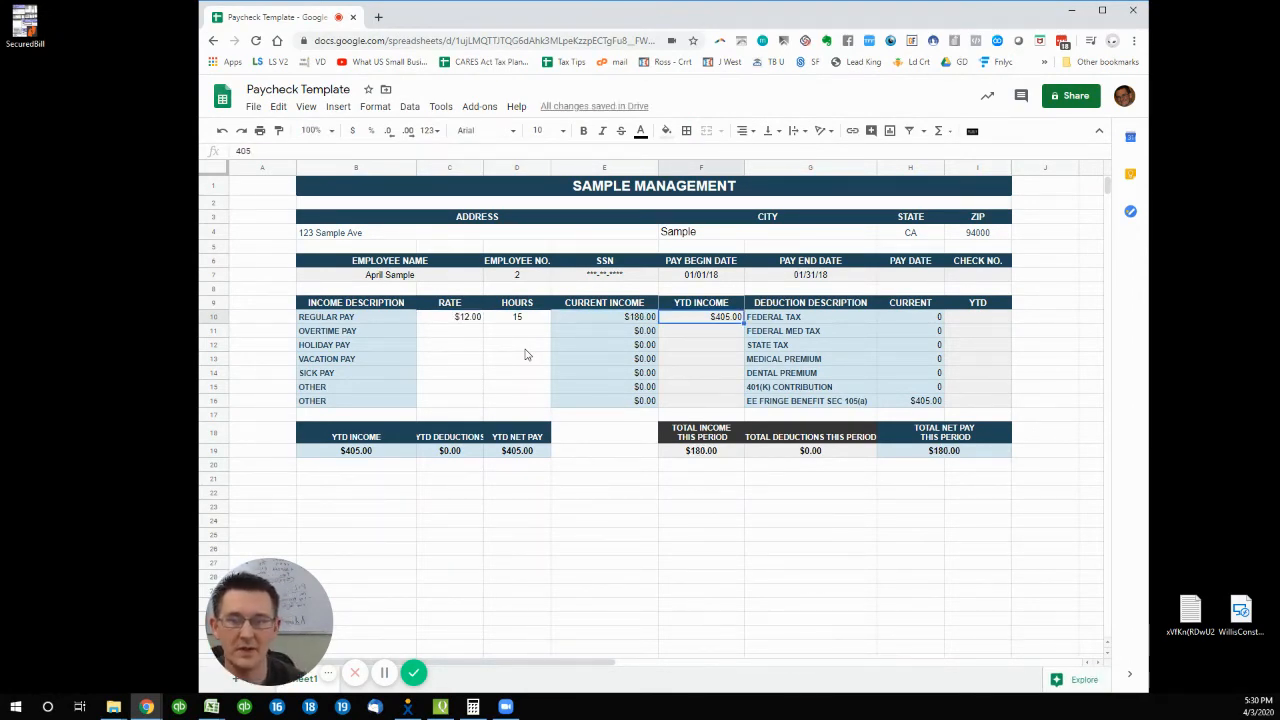
left_click(716, 455)
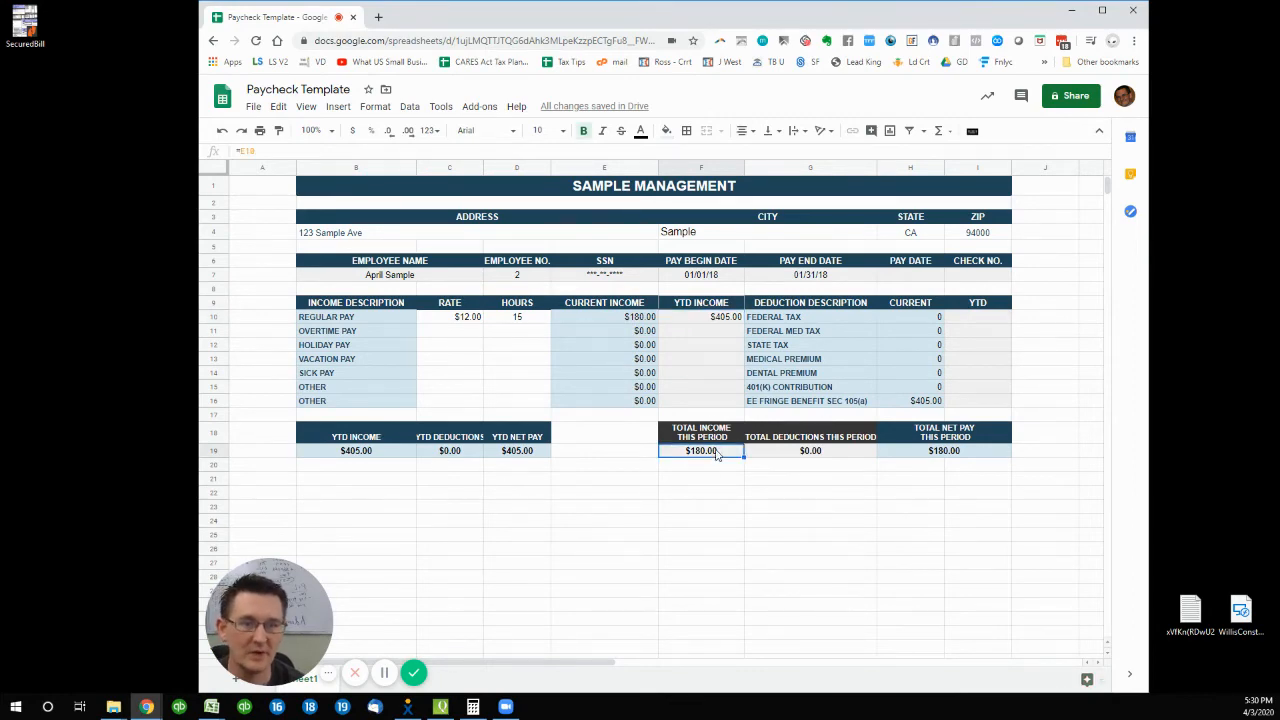
- Set the EE fringe benefit deduction in H16 to 0 and review the column H deductions
left_click(930, 403)
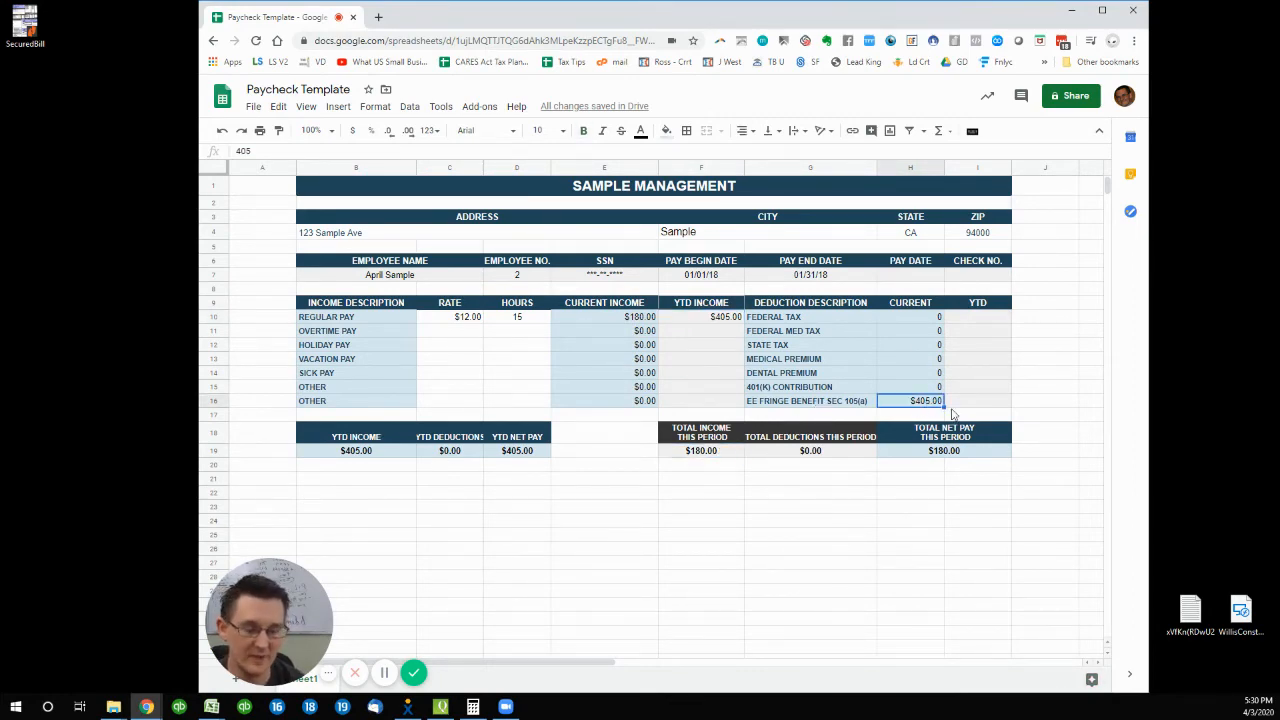
type("0")
key("Up")
key("Up")
key("Up")
key("Up")
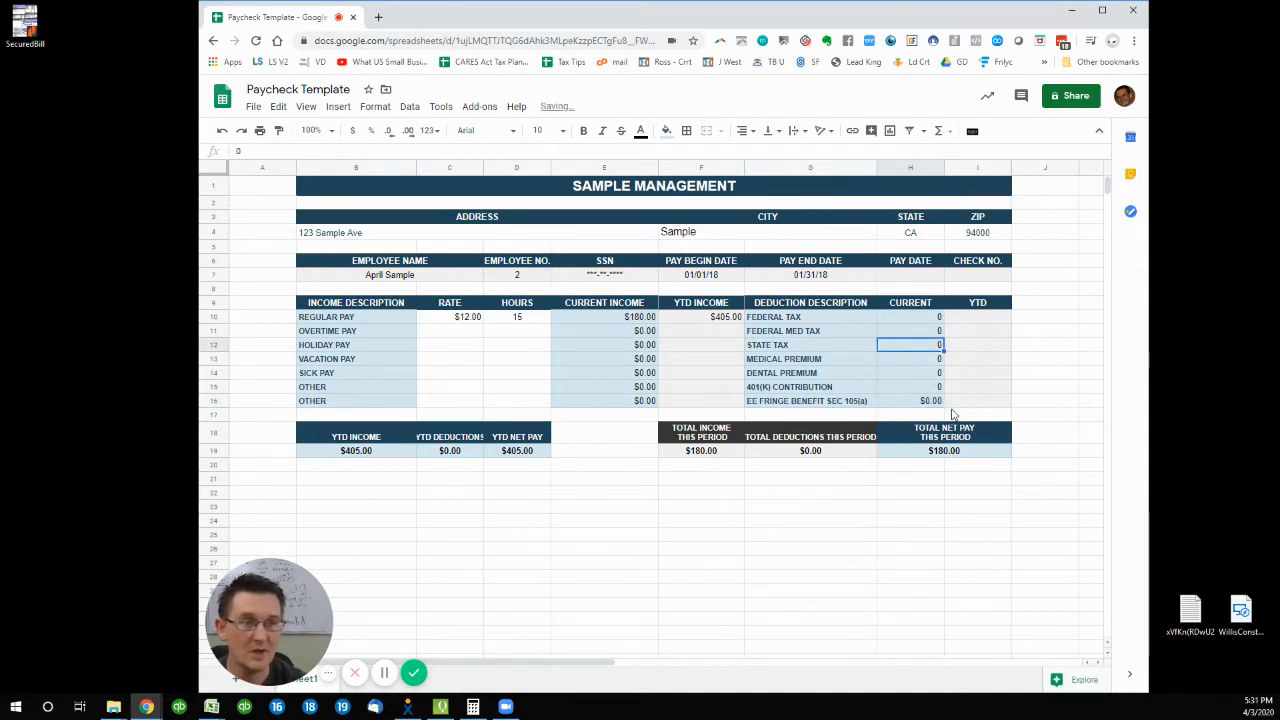
key("Up")
key("Down")
key("Down")
key("Down")
key("Up")
key("Up")
key("Up")
key("Up")
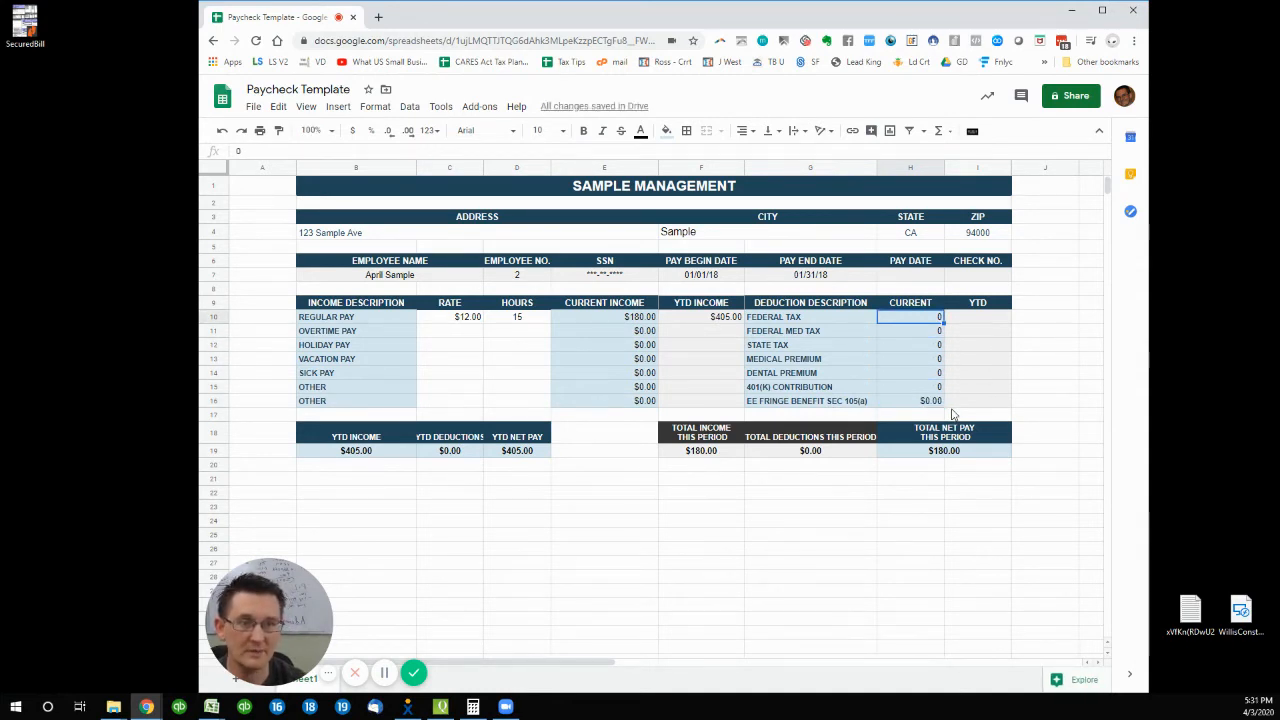
key("Down")
key("Down")
key("Down")
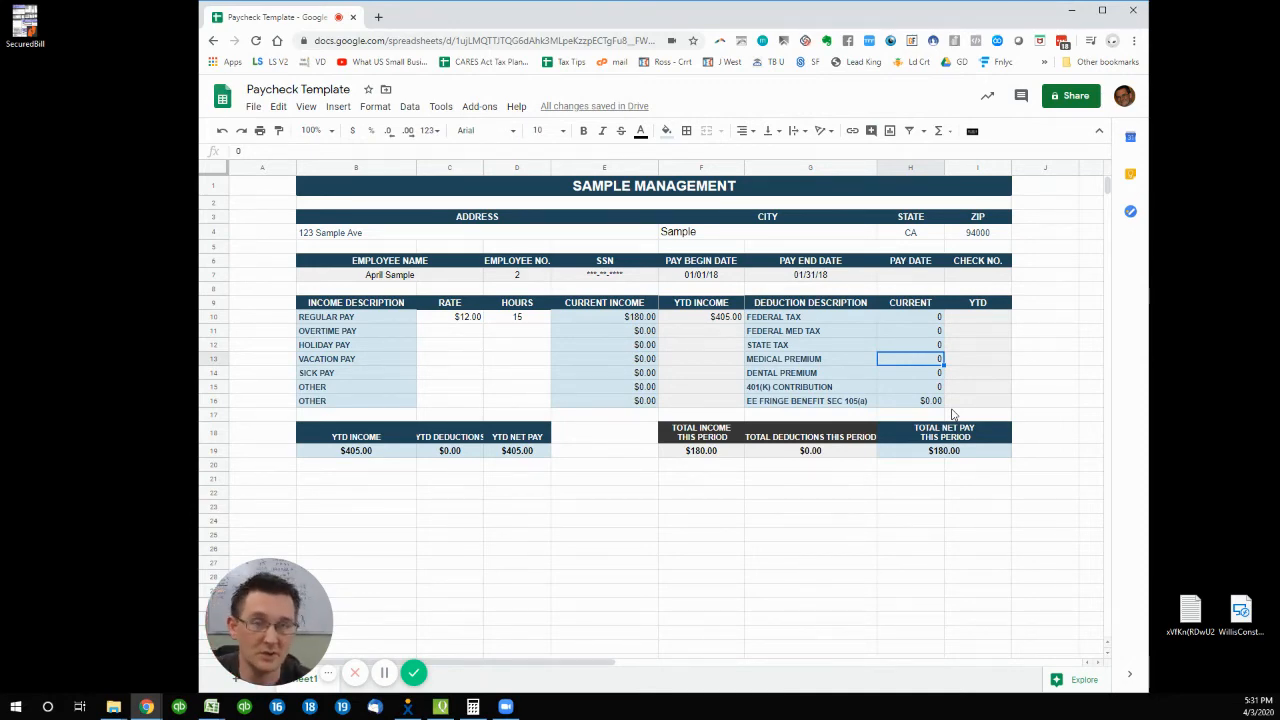
key("Down")
key("Down")
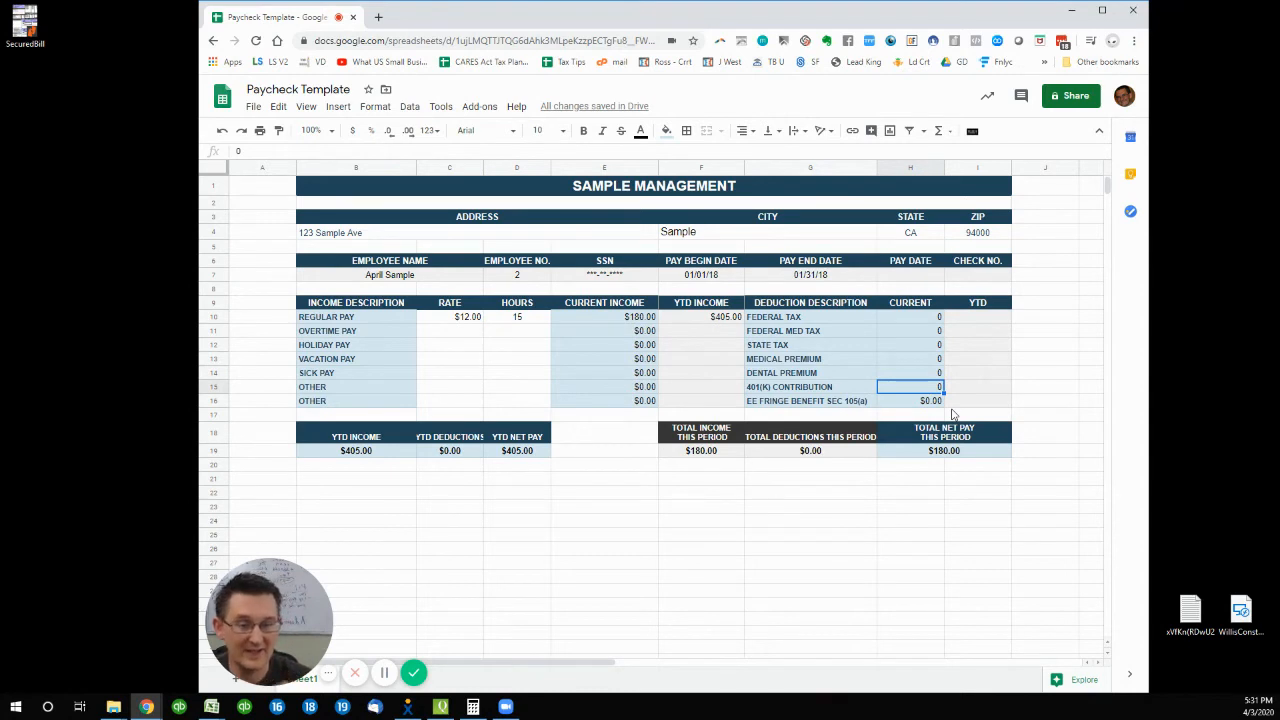